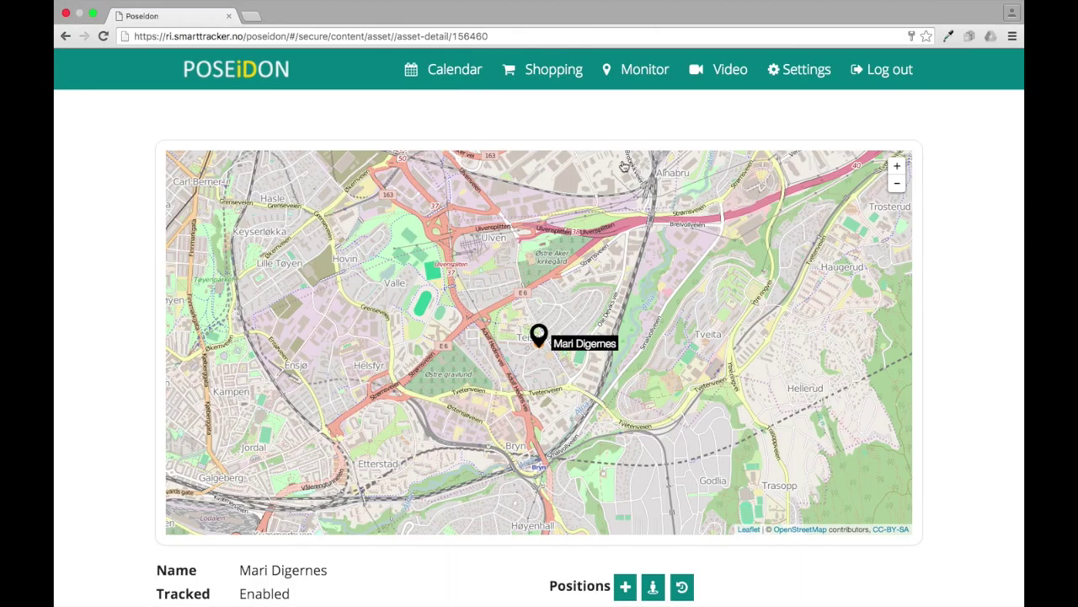
# Open the calendar and sign in to the tracked person's Gmail account, entering the account password.
pyautogui.click(463, 85)
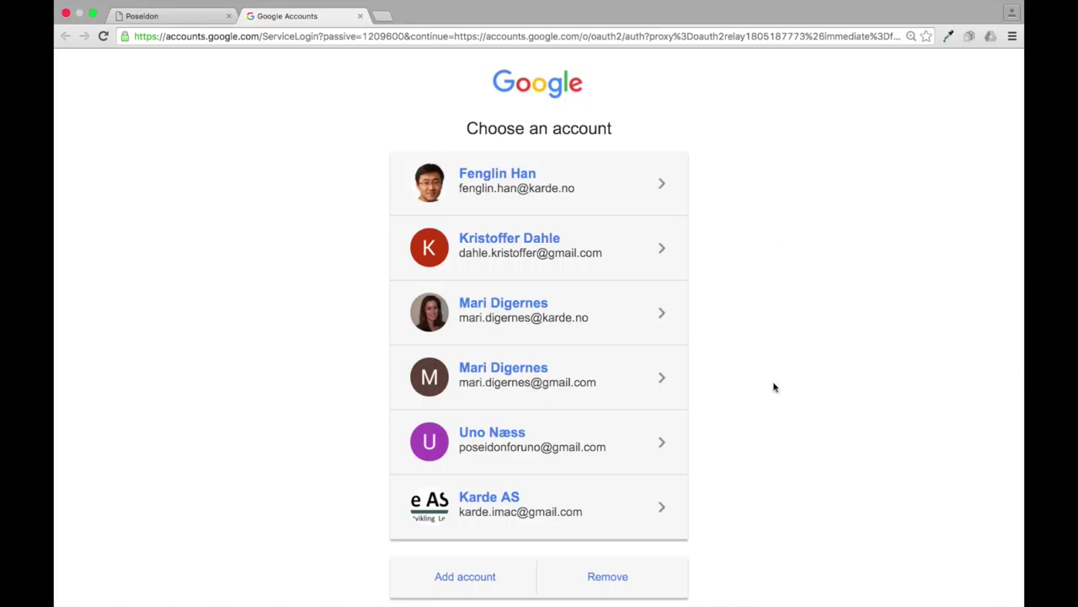
pyautogui.click(524, 385)
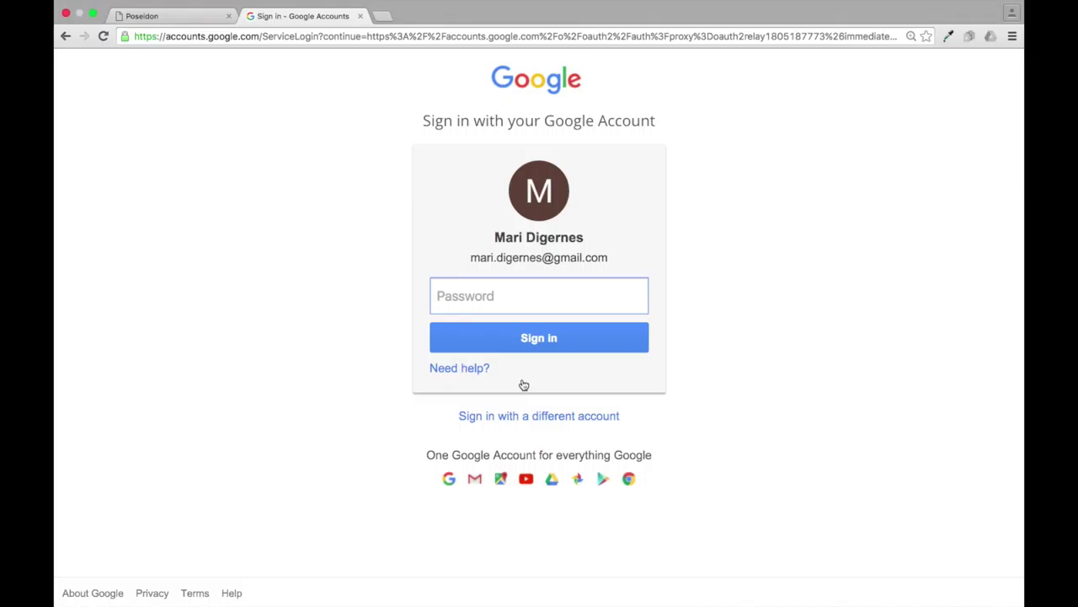
pyautogui.write('•••••••••')
pyautogui.click(580, 346)
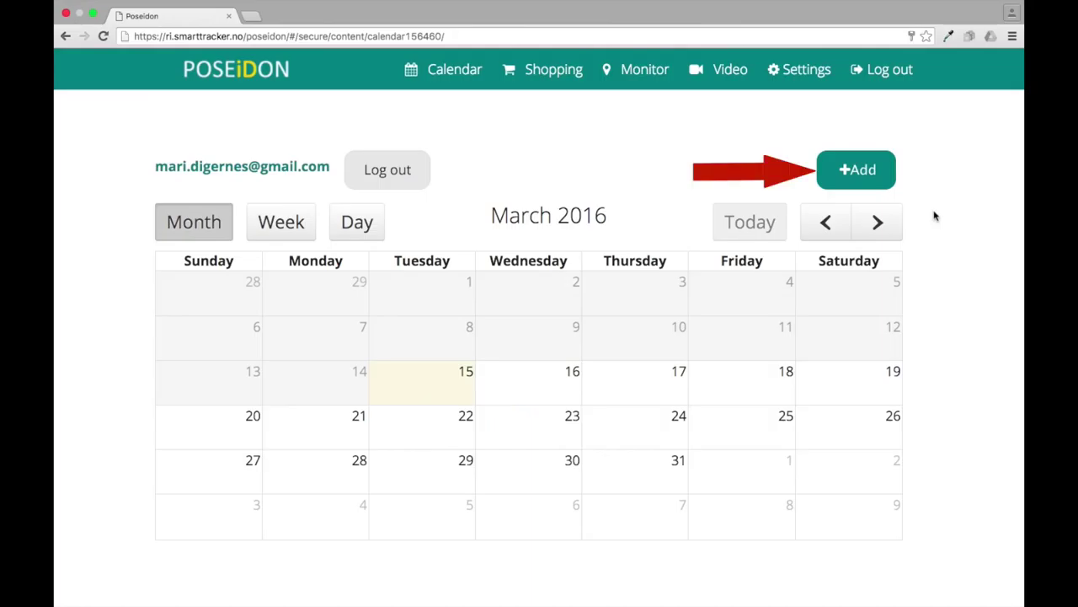
# Add a new calendar event starting on 17.03.2016 at 08:00.
pyautogui.click(884, 180)
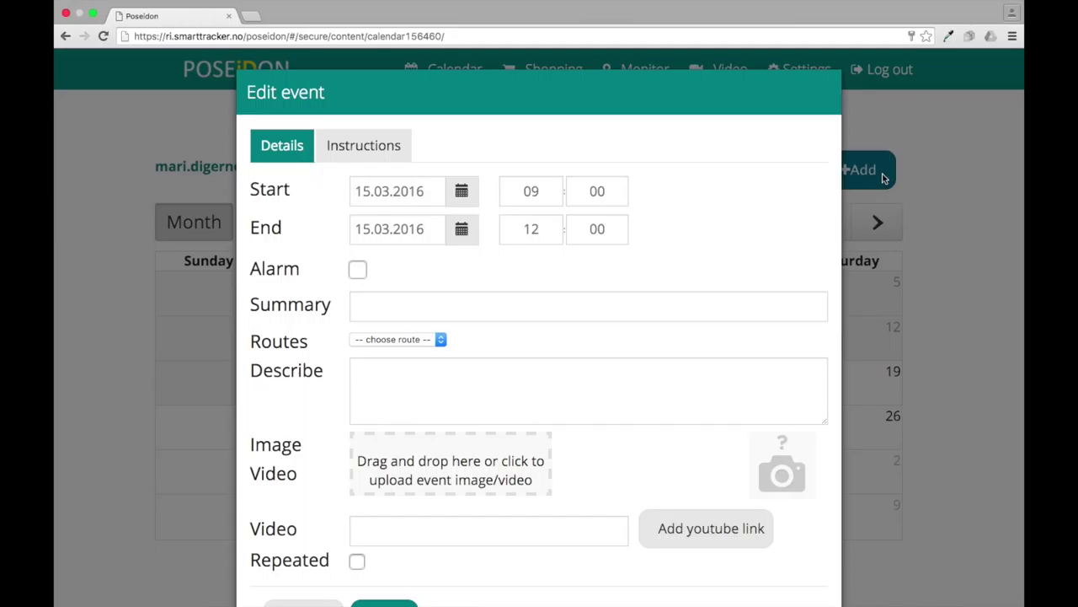
pyautogui.click(464, 193)
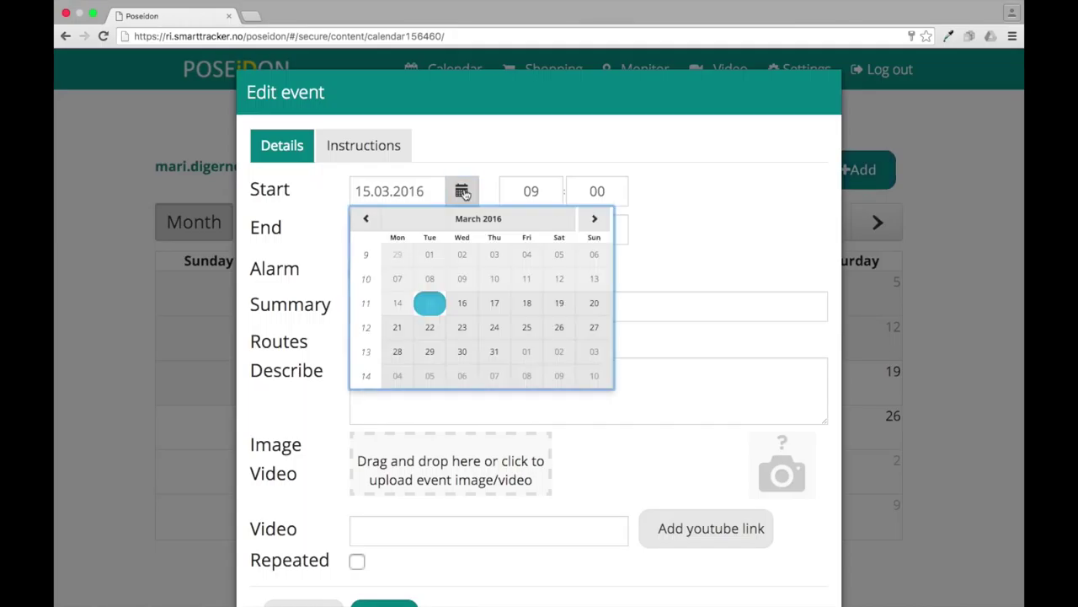
pyautogui.click(497, 303)
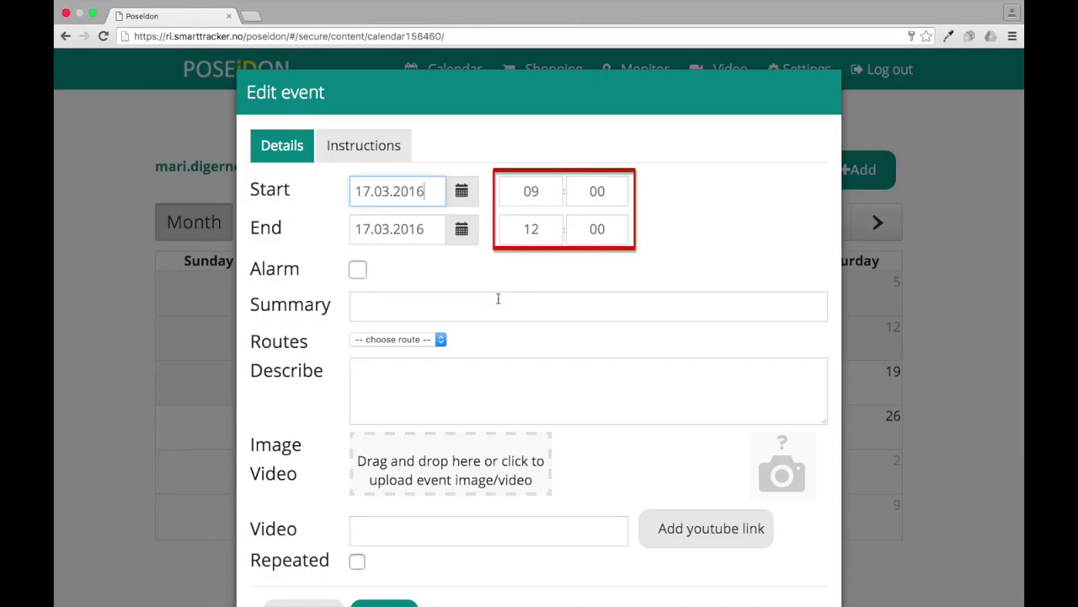
pyautogui.click(545, 190)
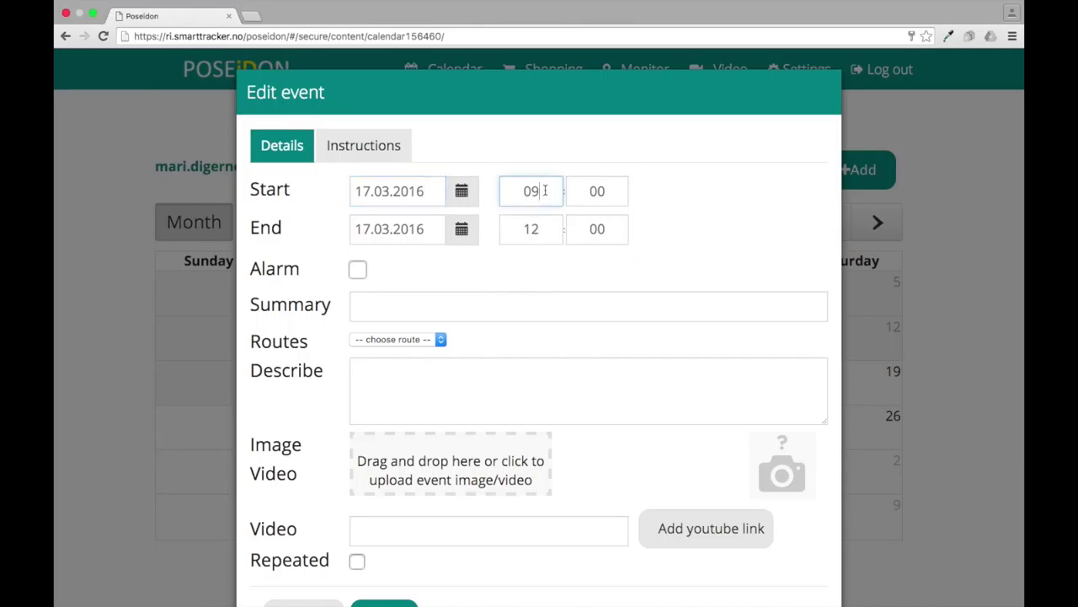
pyautogui.press('BackSpace')
pyautogui.press('BackSpace')
pyautogui.write('8')
pyautogui.click(674, 194)
# Set the event's end time to 08:30.
pyautogui.click(546, 227)
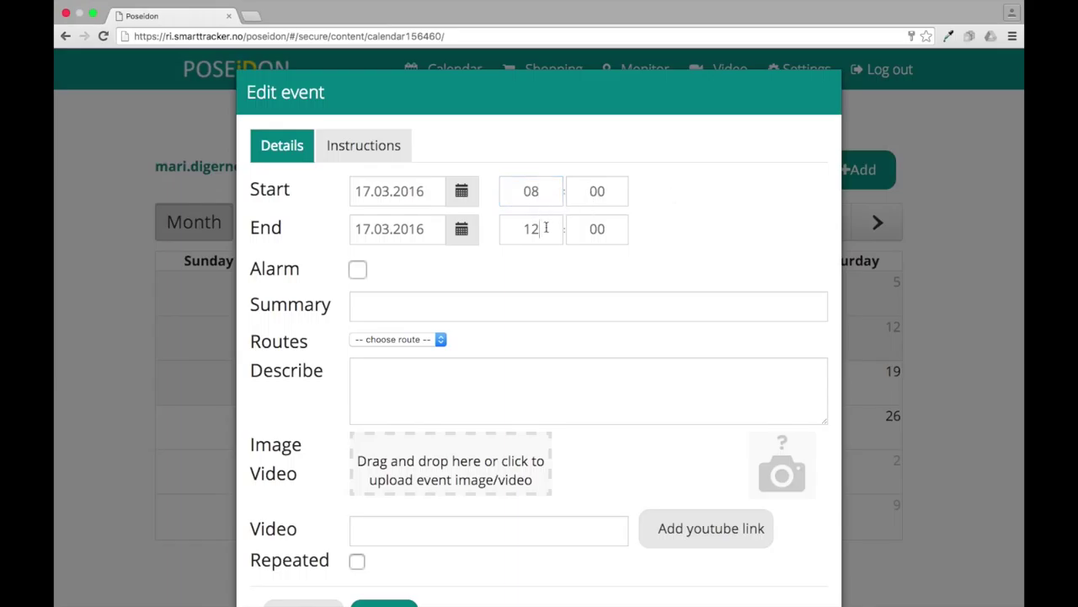
pyautogui.doubleClick(546, 228)
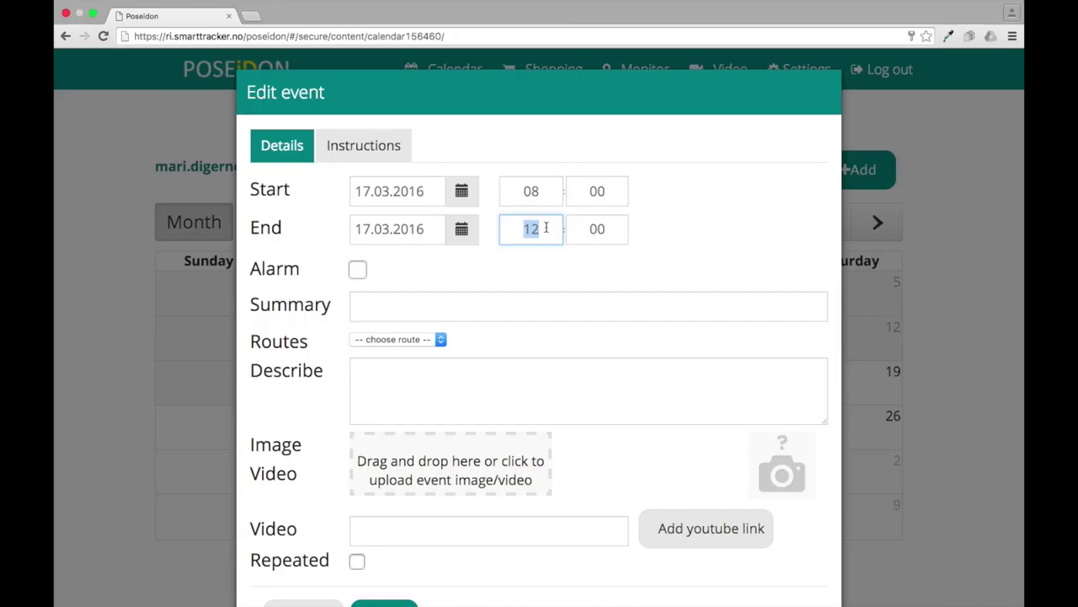
pyautogui.write('8')
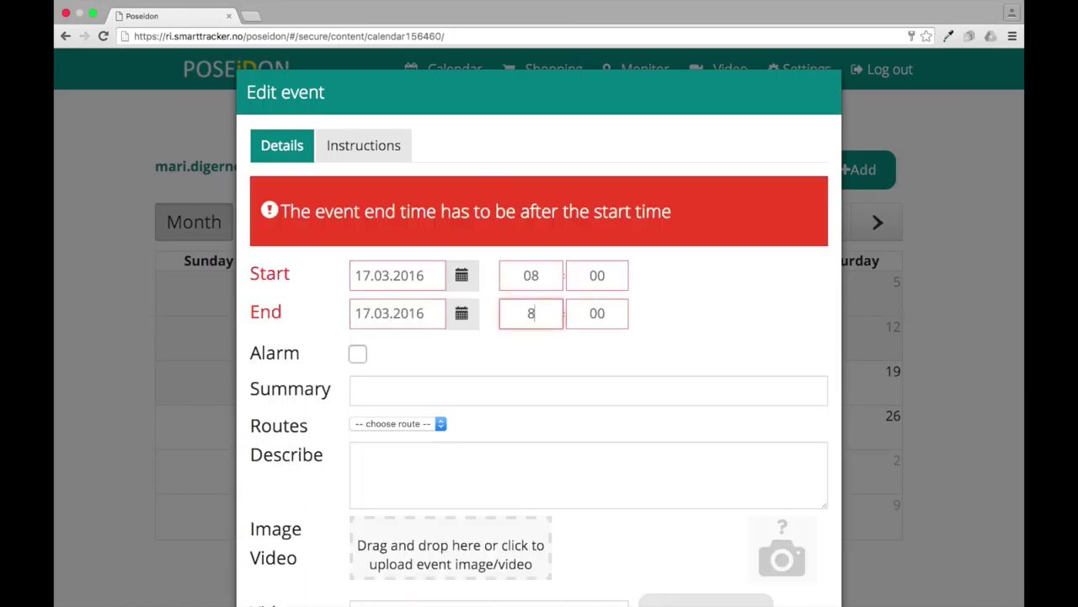
pyautogui.doubleClick(624, 317)
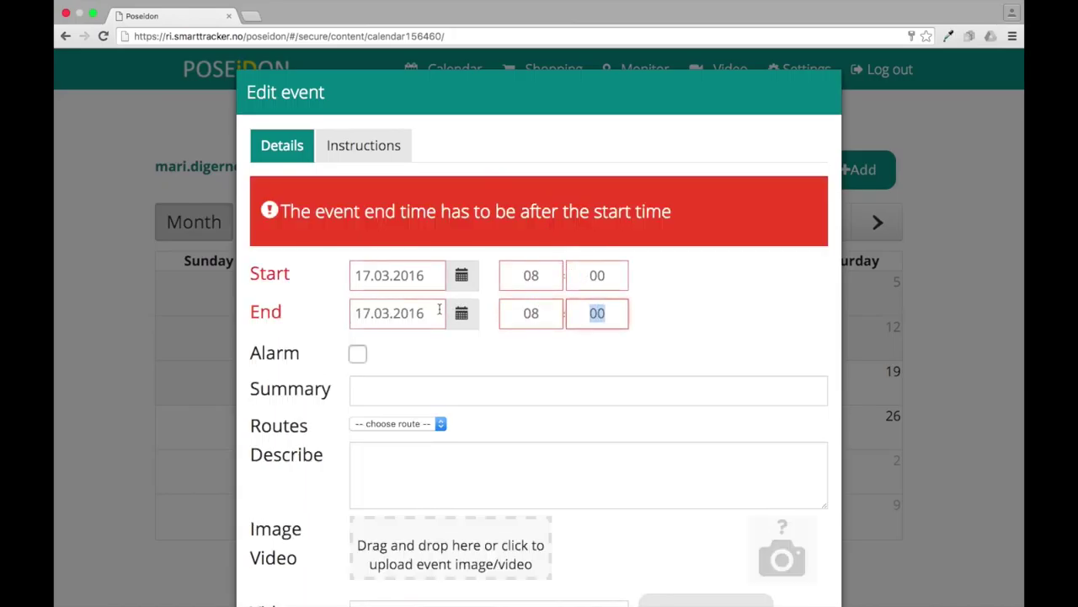
pyautogui.write('30')
pyautogui.click(690, 240)
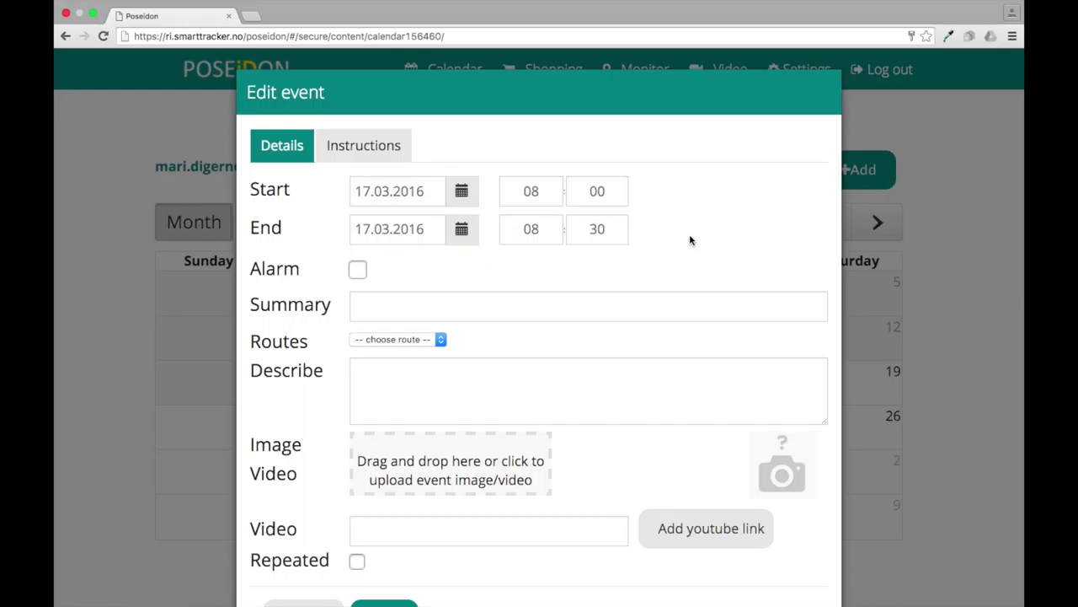
# Turn on an alarm 30 minutes before the event, keeping minutes as the time unit.
pyautogui.click(358, 270)
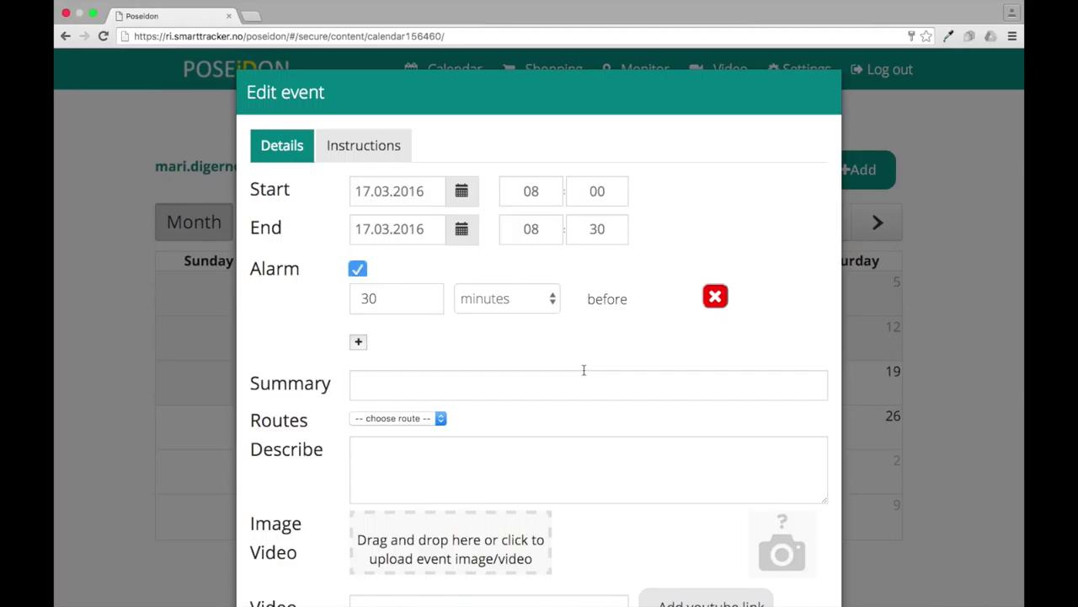
pyautogui.click(554, 300)
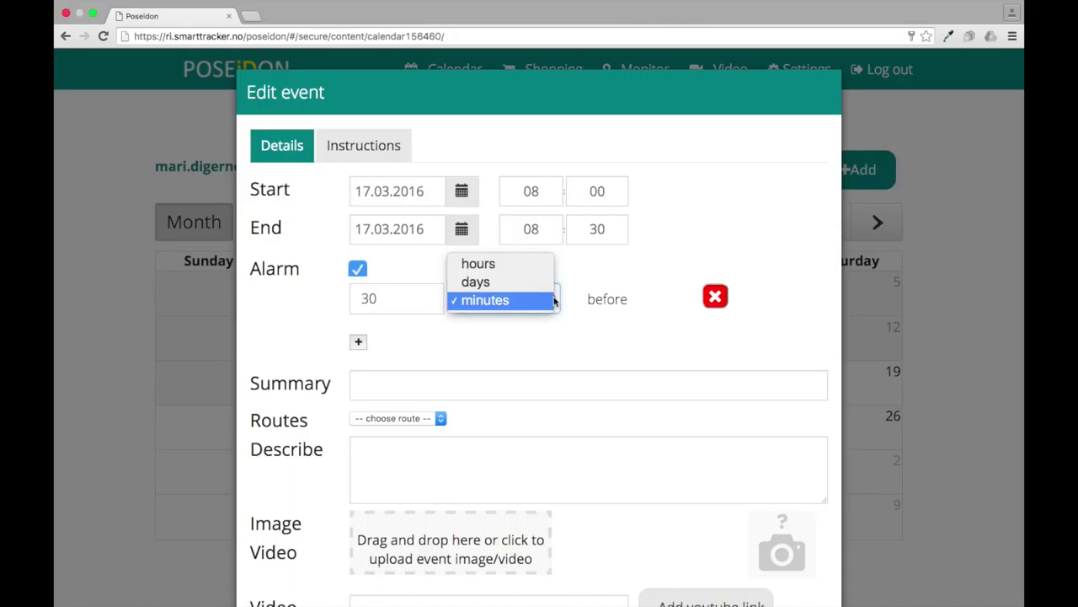
pyautogui.click(544, 301)
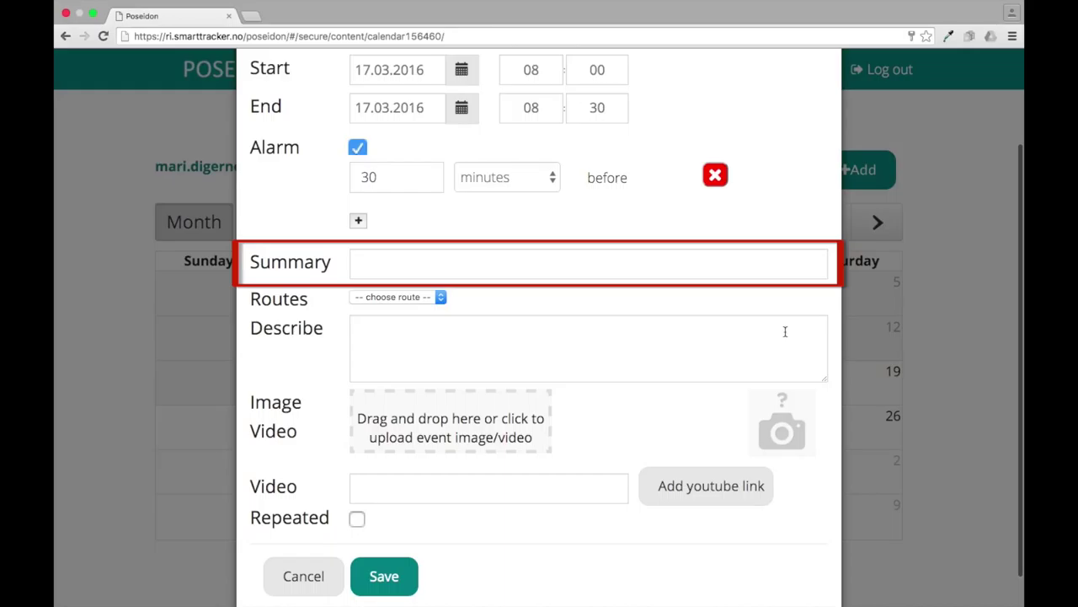
# Enter "Go to school" as the event summary and choose the route "Home to MDX".
pyautogui.click(534, 264)
pyautogui.write('G')
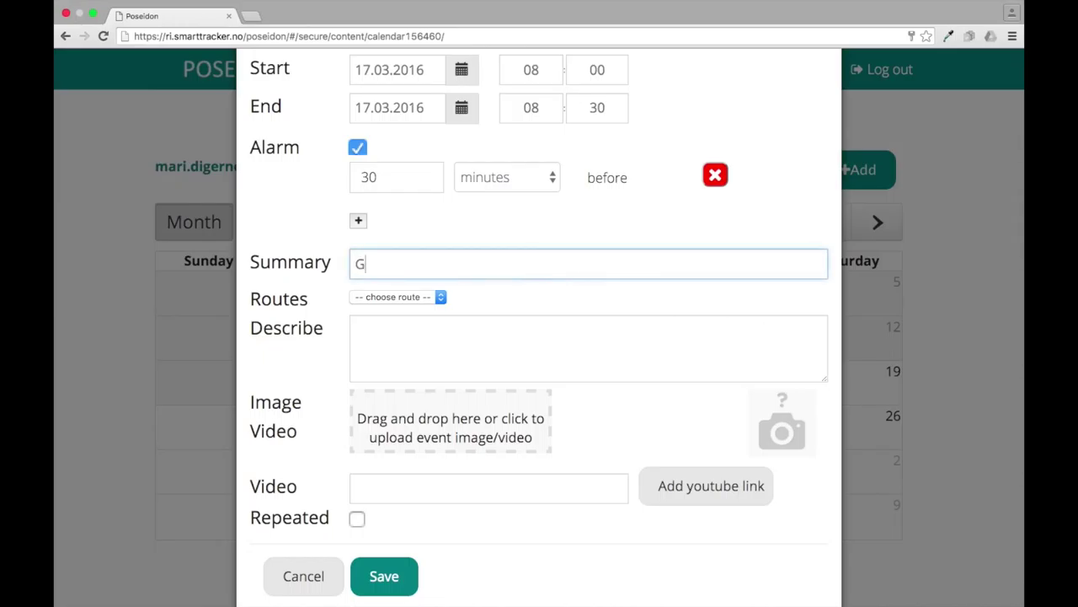
pyautogui.write('o to school')
pyautogui.click(578, 301)
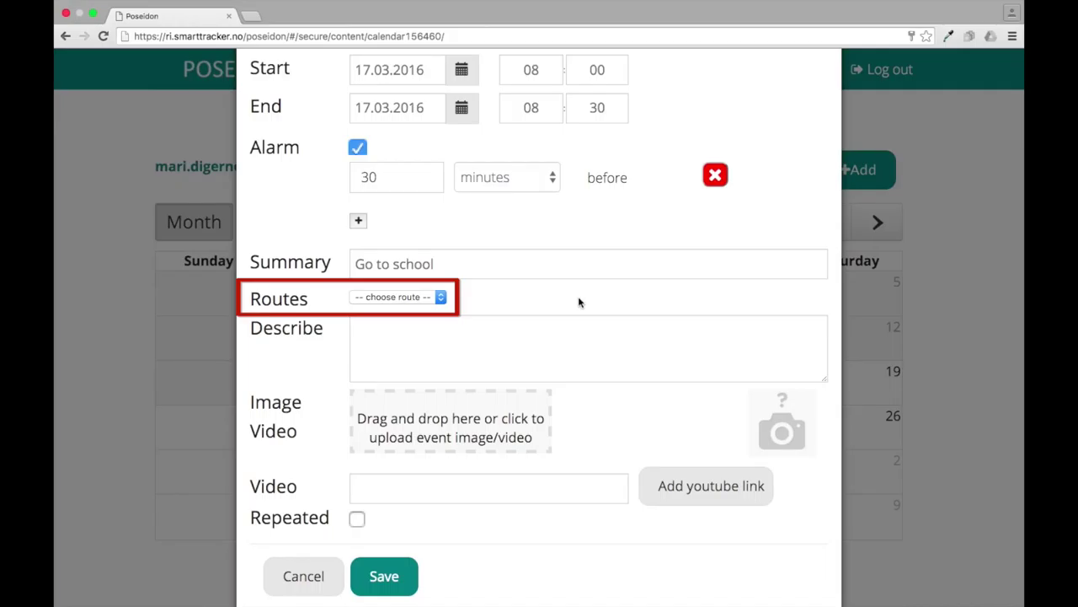
pyautogui.click(441, 298)
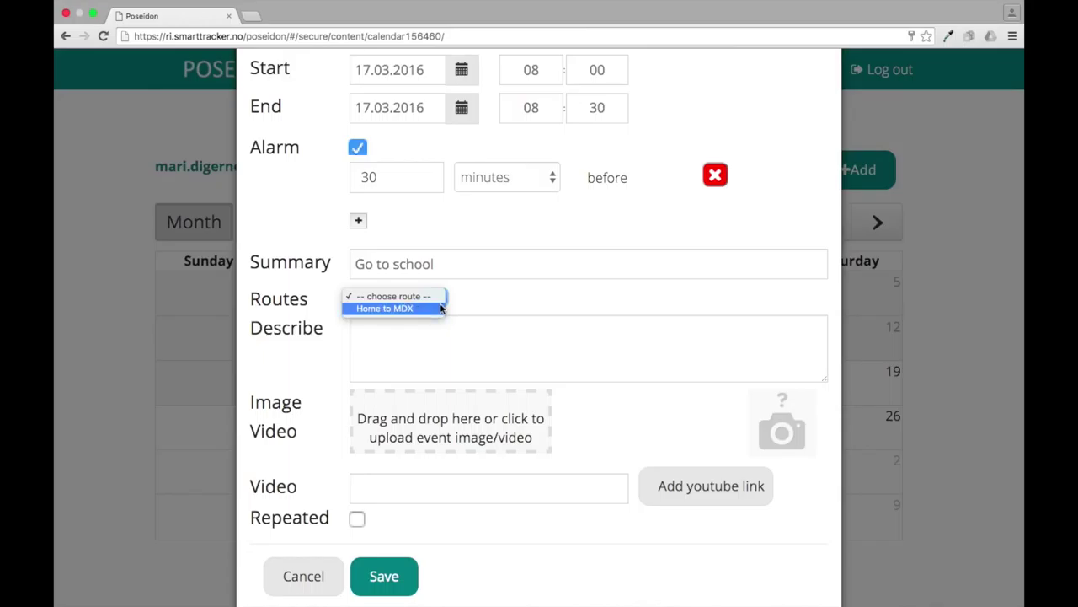
pyautogui.click(441, 308)
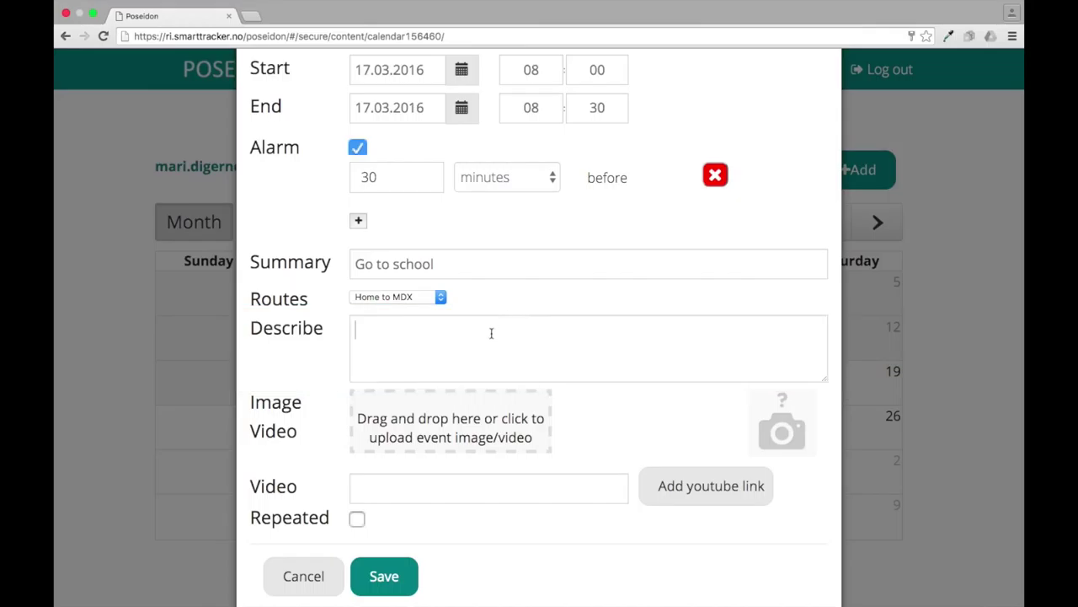
# Describe the event with "It´s time to go to school," followed by the person's first name and an exclamation mark.
pyautogui.write('It')
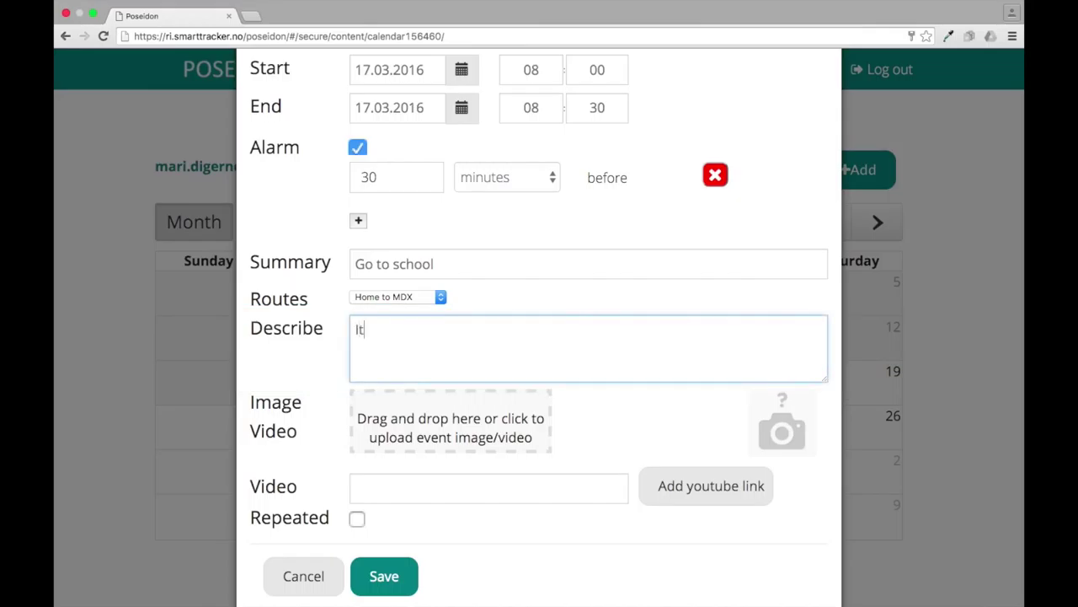
pyautogui.write('´s time to go to sc')
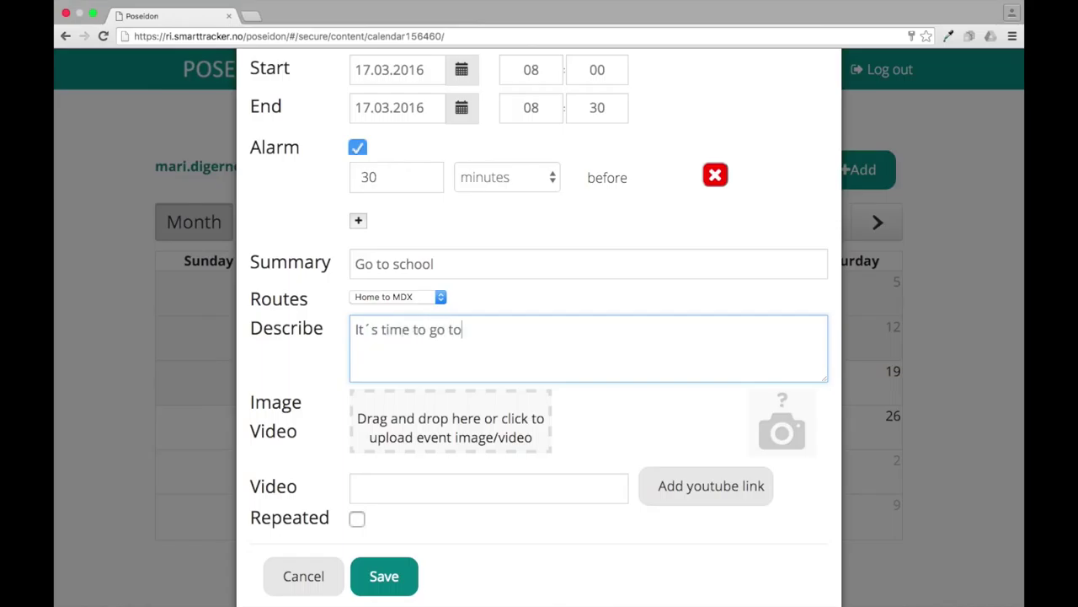
pyautogui.write('hool, Nico!')
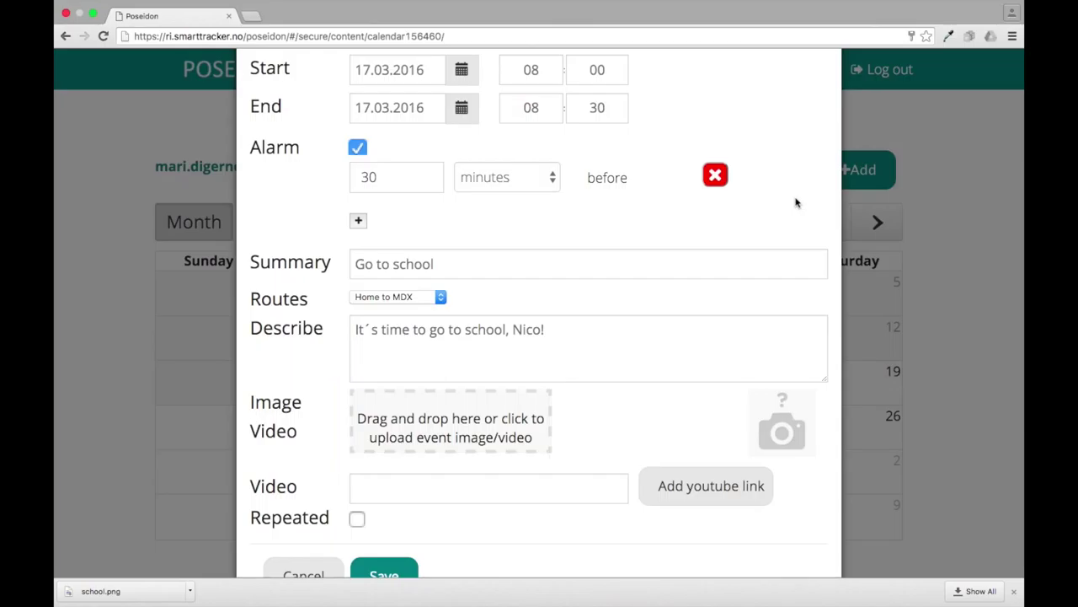
# Upload school.png from the Desktop as the event image.
pyautogui.click(494, 412)
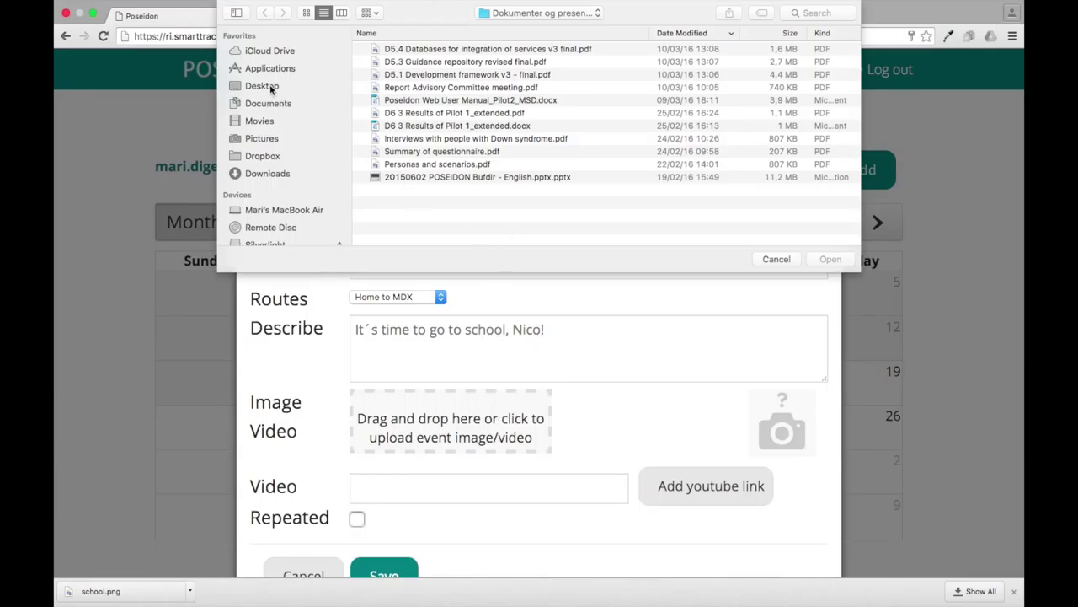
pyautogui.click(274, 86)
pyautogui.click(416, 53)
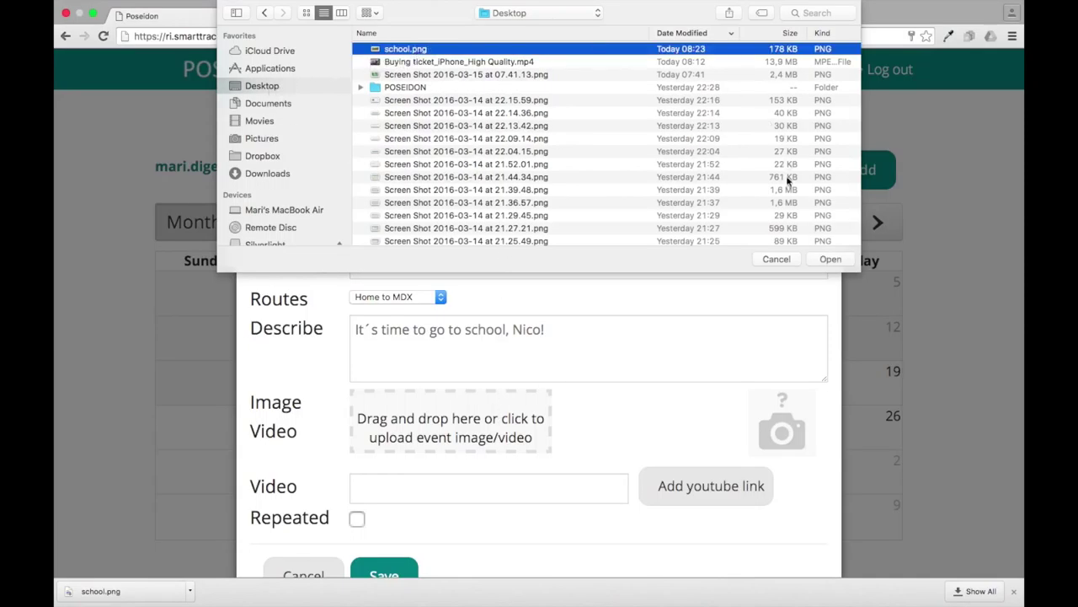
pyautogui.click(830, 259)
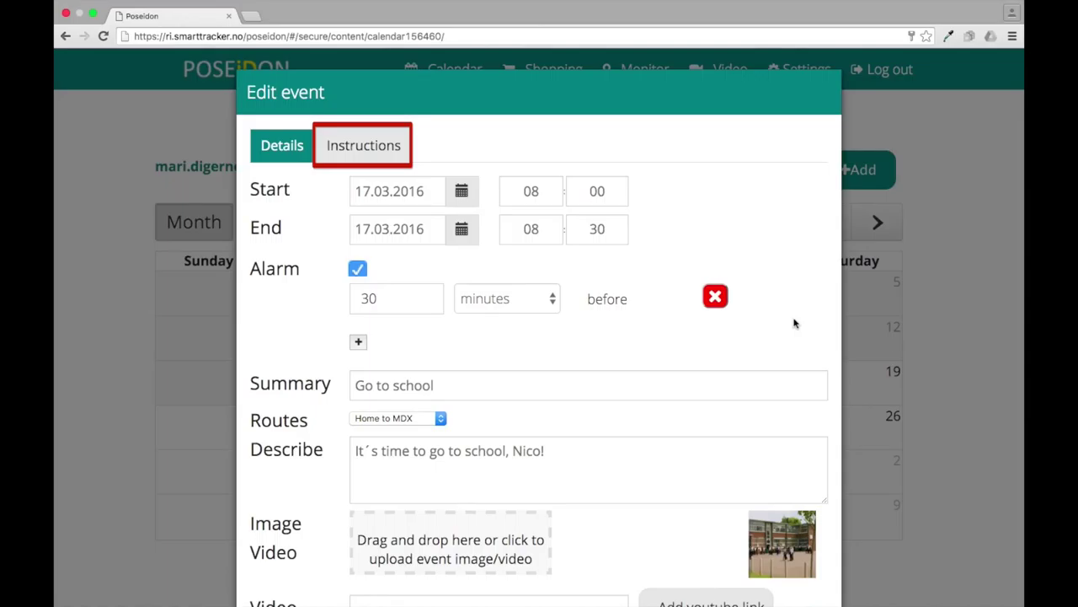
# Write the event instruction "Find your school bag." and attach the image School_bag_backpack.jpg from the Desktop.
pyautogui.click(394, 155)
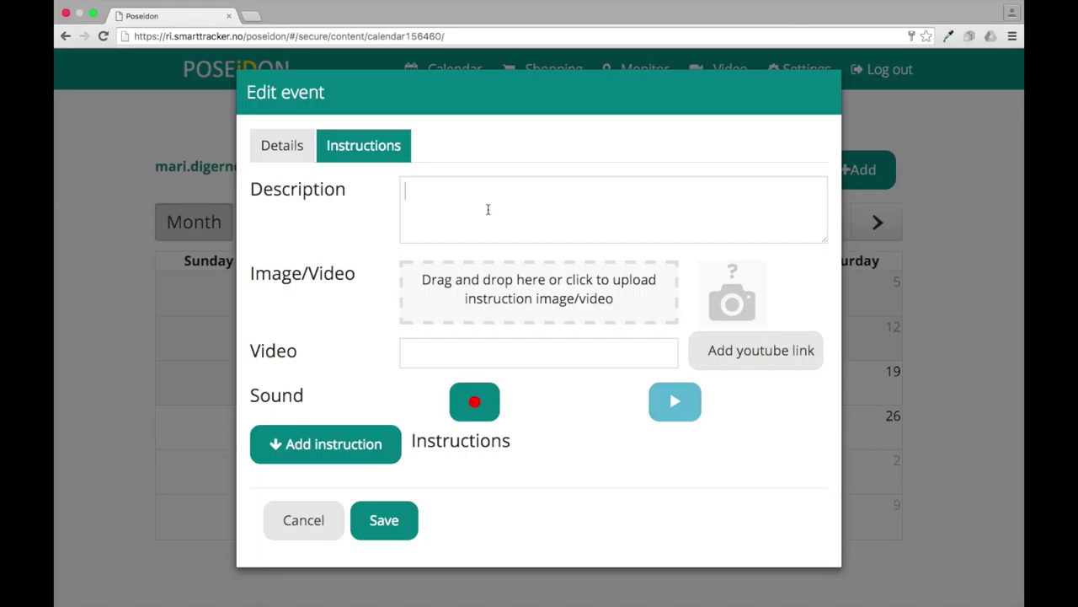
pyautogui.write('Find')
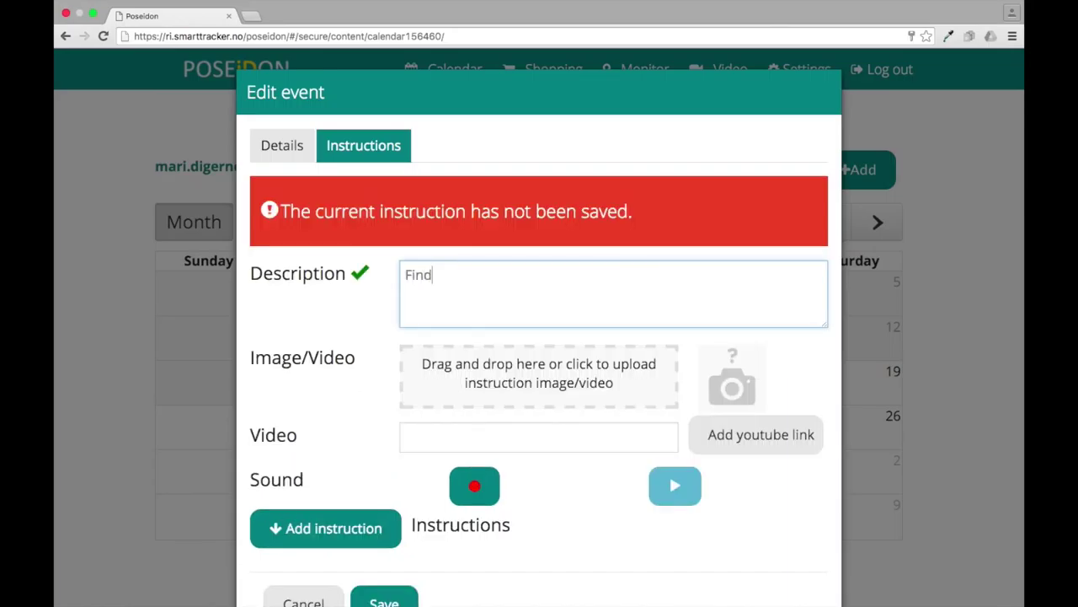
pyautogui.write(' your school bag.')
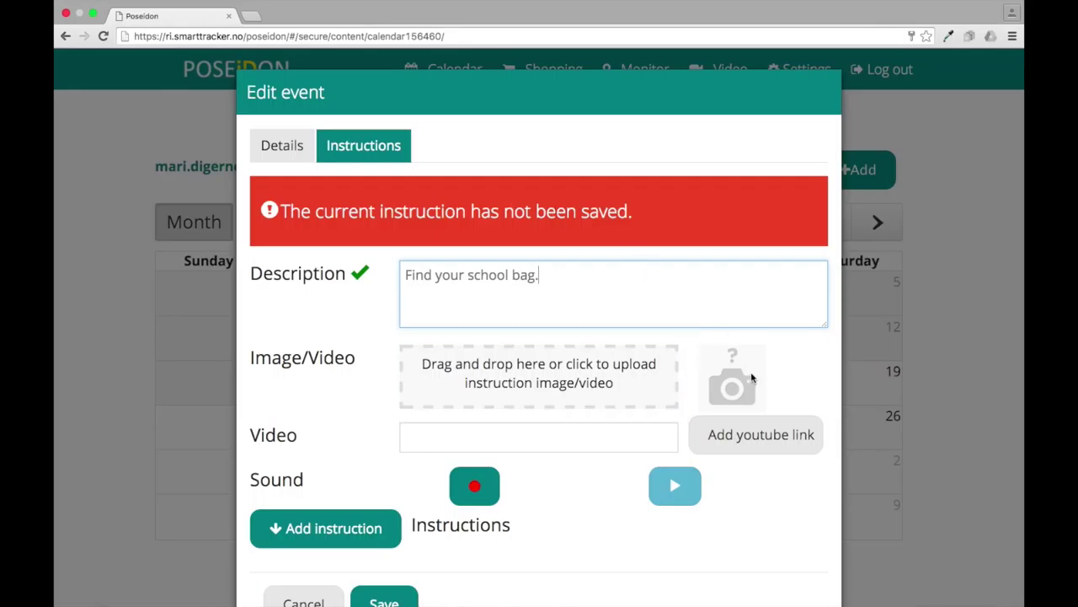
pyautogui.click(548, 373)
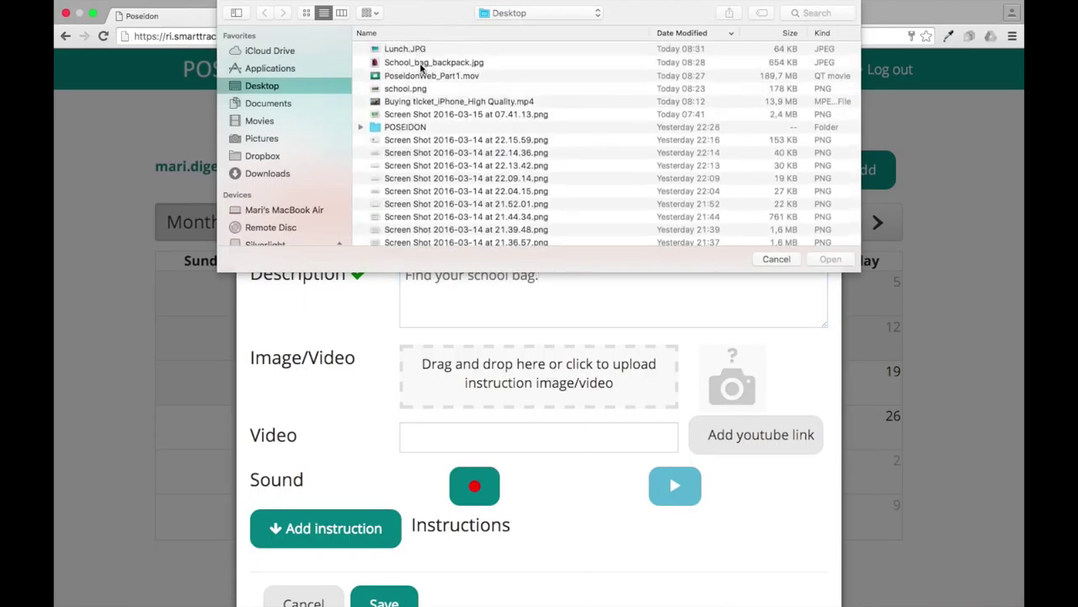
pyautogui.click(422, 64)
pyautogui.click(826, 258)
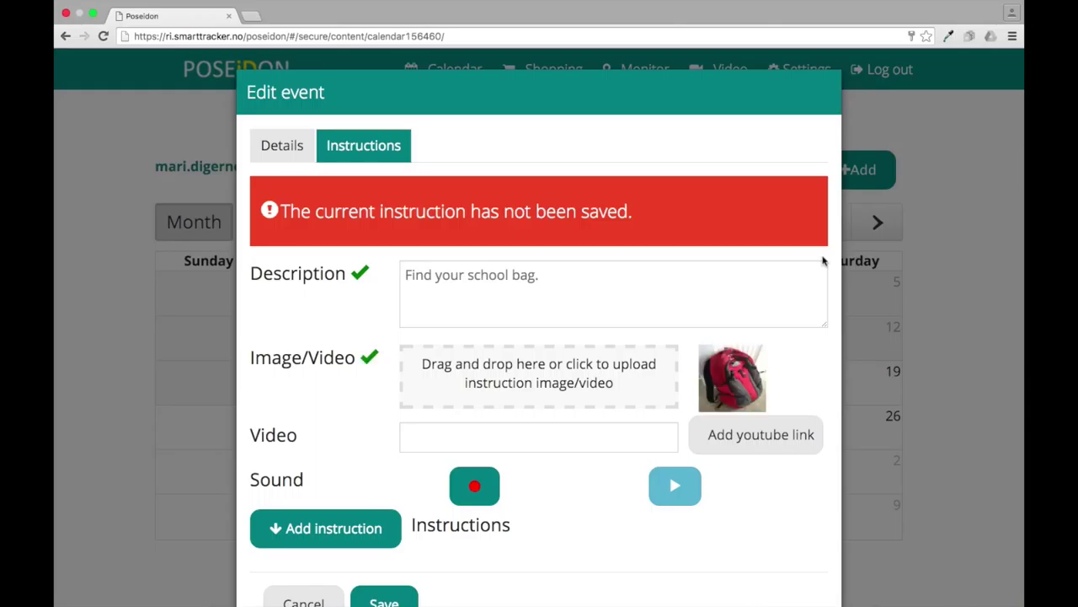
# Record a sound clip for the school bag instruction and add the instruction to the event.
pyautogui.scroll(-3, 824, 262)
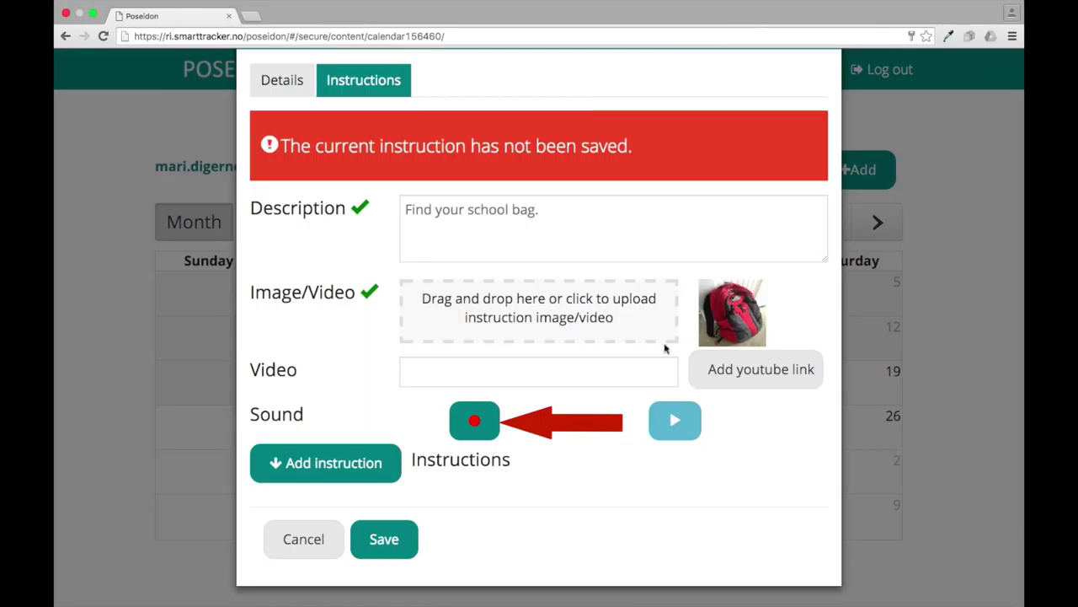
pyautogui.click(476, 425)
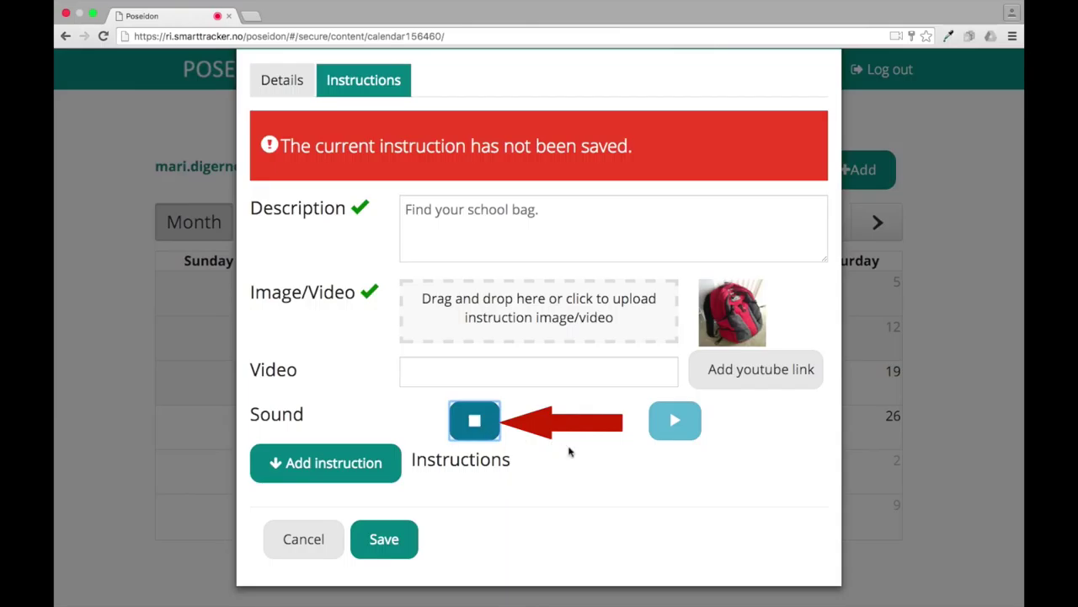
pyautogui.click(476, 425)
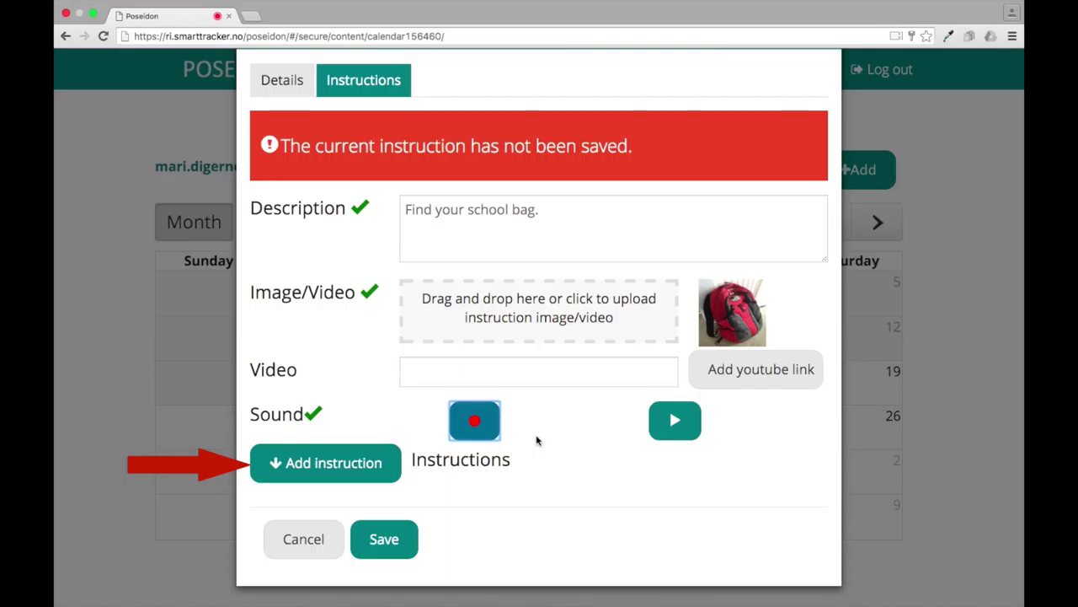
pyautogui.click(380, 462)
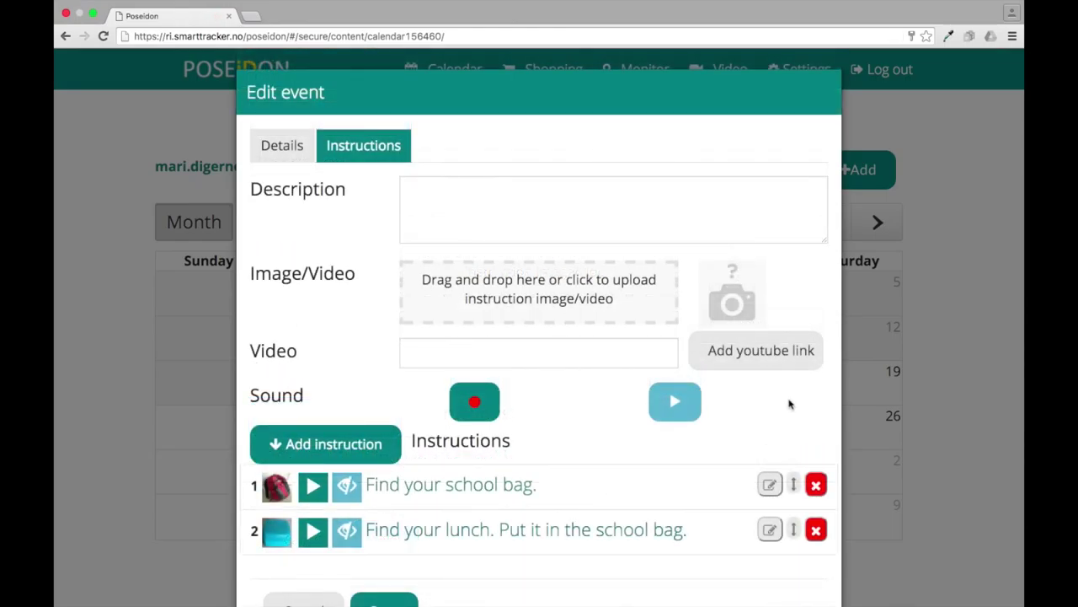
# Write the description "Bring your bus card." for a new event instruction.
pyautogui.click(483, 197)
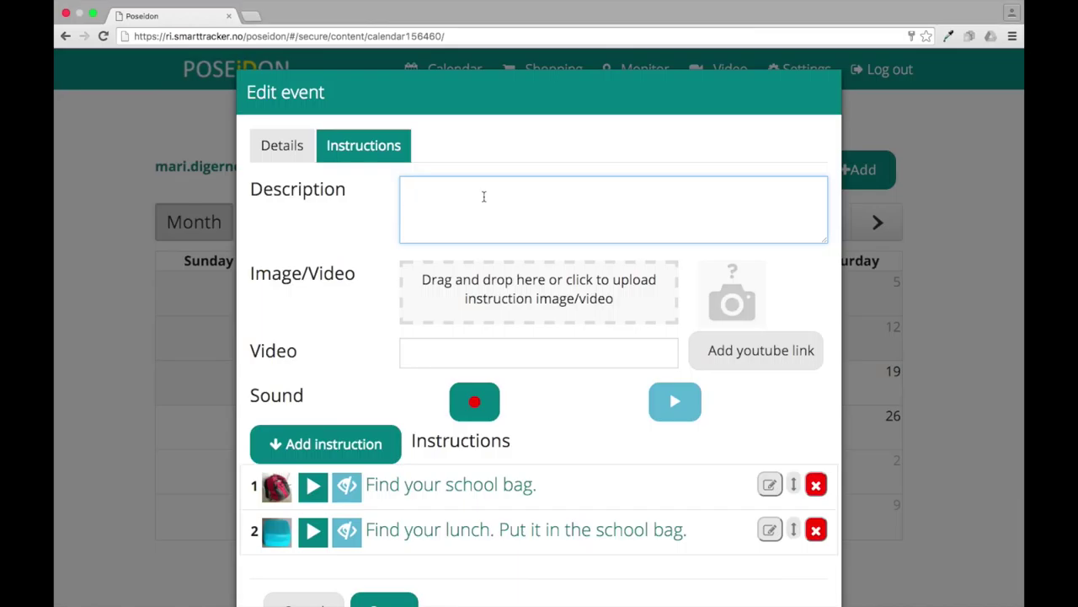
pyautogui.write('Bring y')
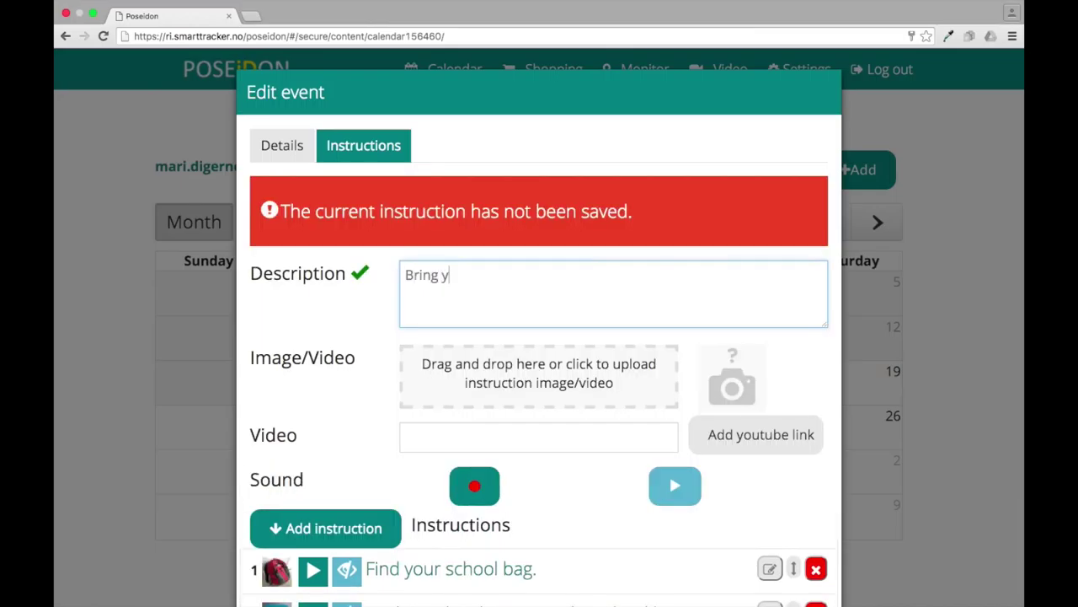
pyautogui.write('our bus card.')
pyautogui.scroll(-3, 842, 312)
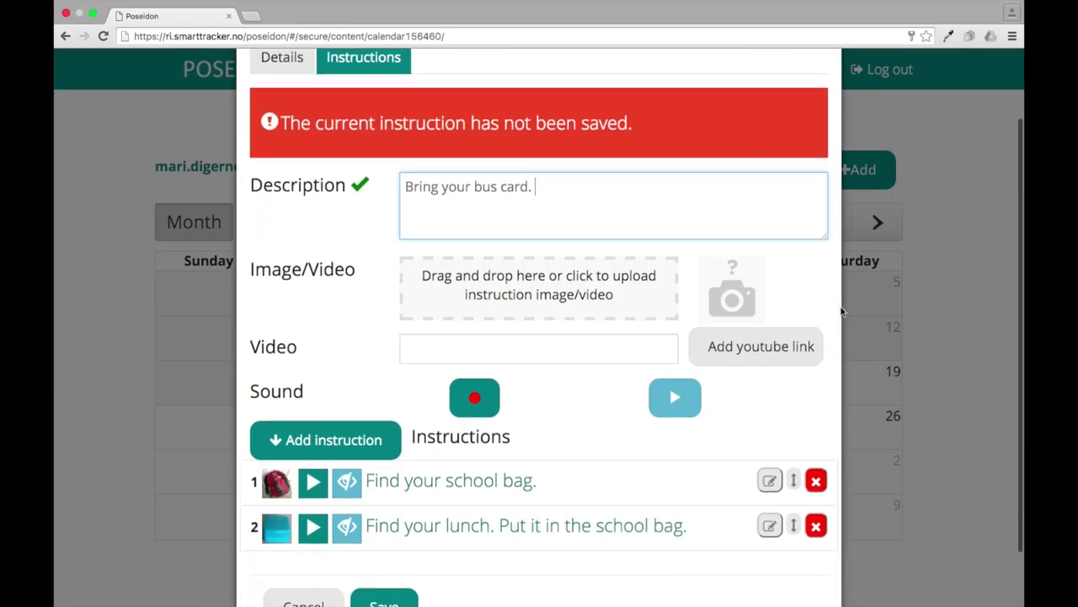
# Upload Buying_ticket_iPhone_High_Quality_converted.mp4 from Downloads as the bus card instruction's video and add the instruction to the event.
pyautogui.click(536, 278)
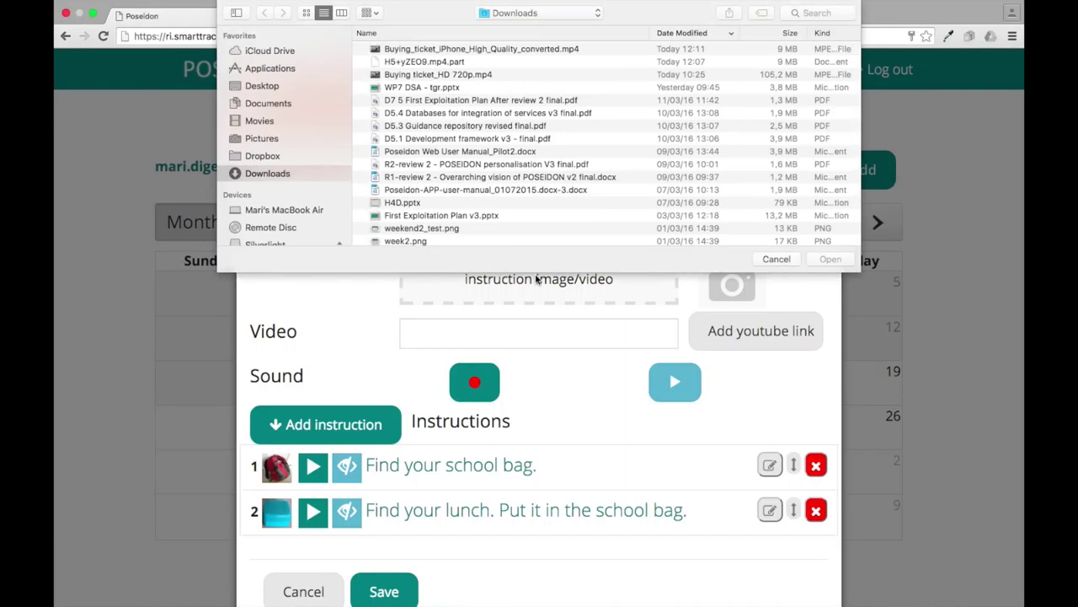
pyautogui.click(506, 49)
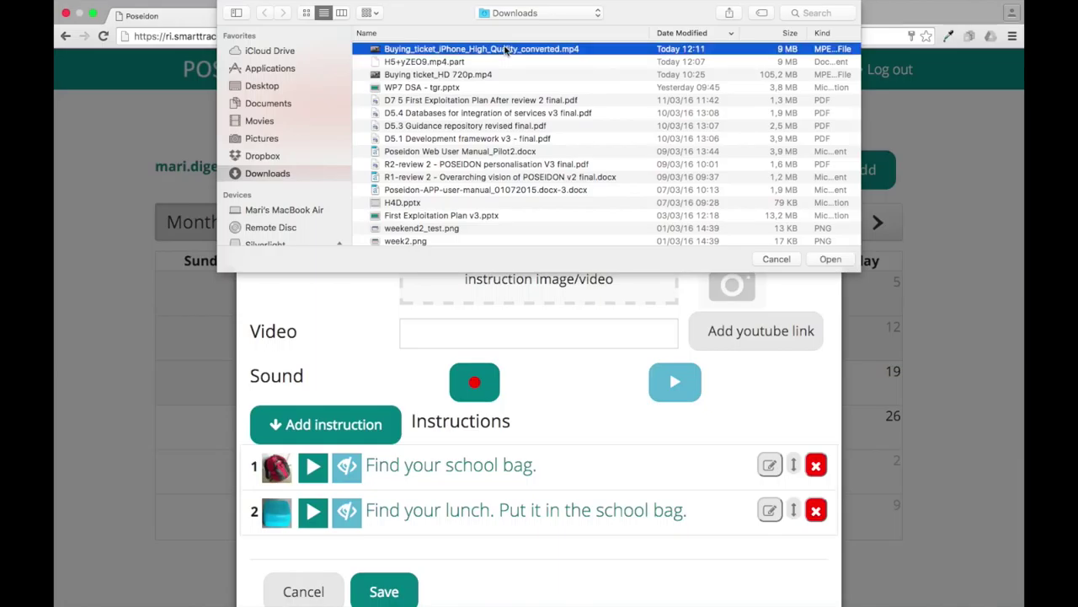
pyautogui.click(837, 261)
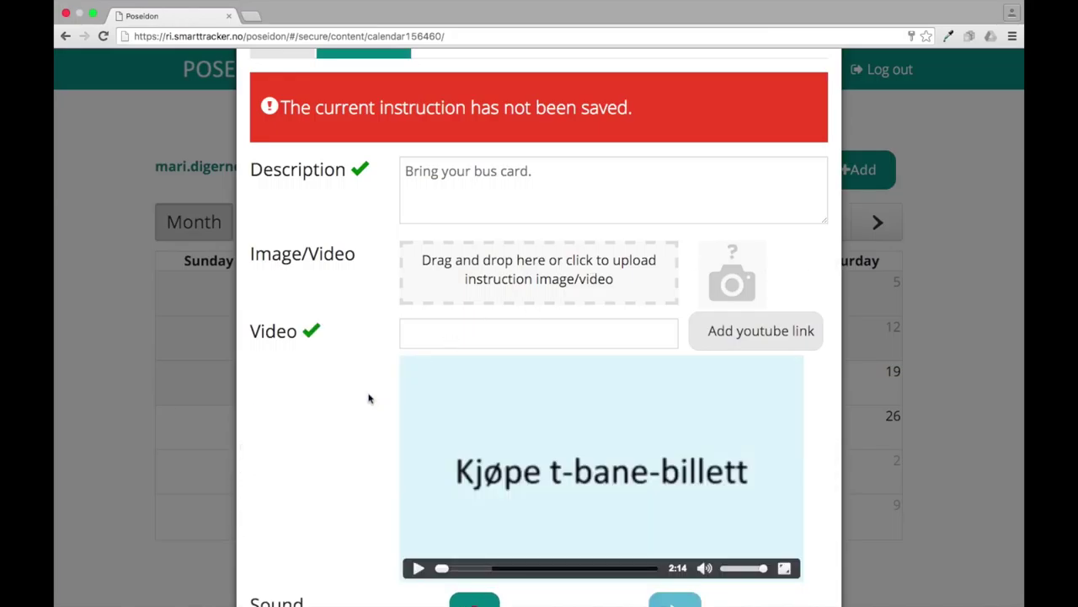
pyautogui.scroll(-1, 362, 402)
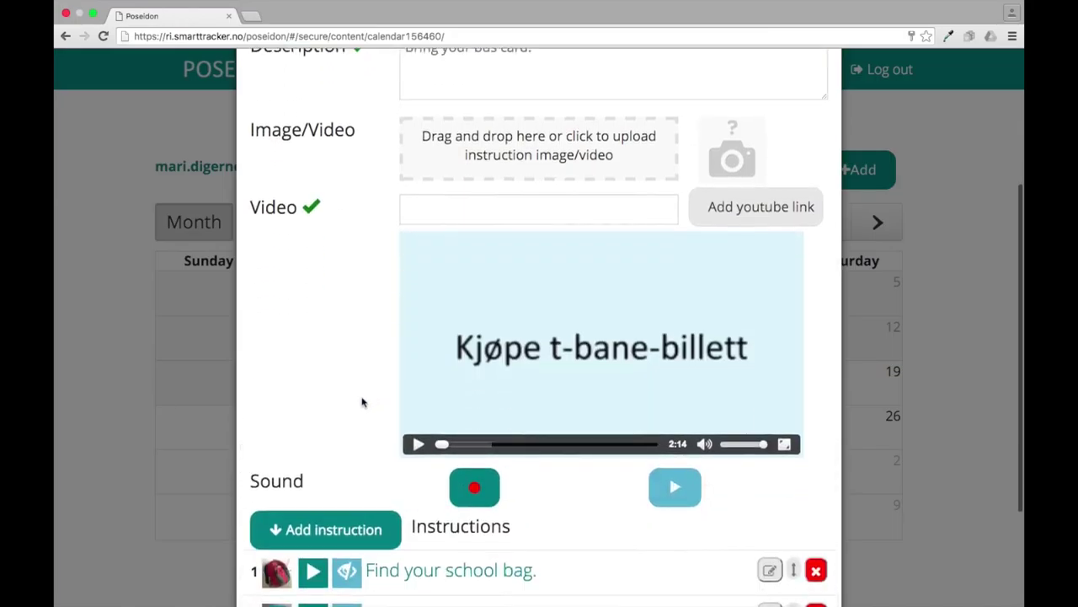
pyautogui.scroll(-3, 362, 402)
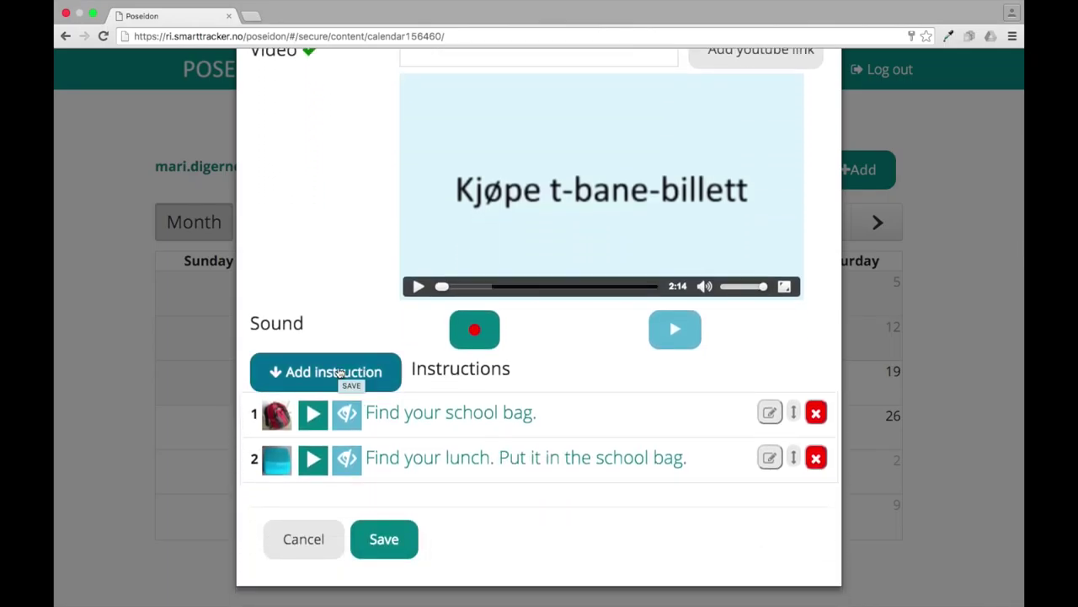
pyautogui.click(341, 373)
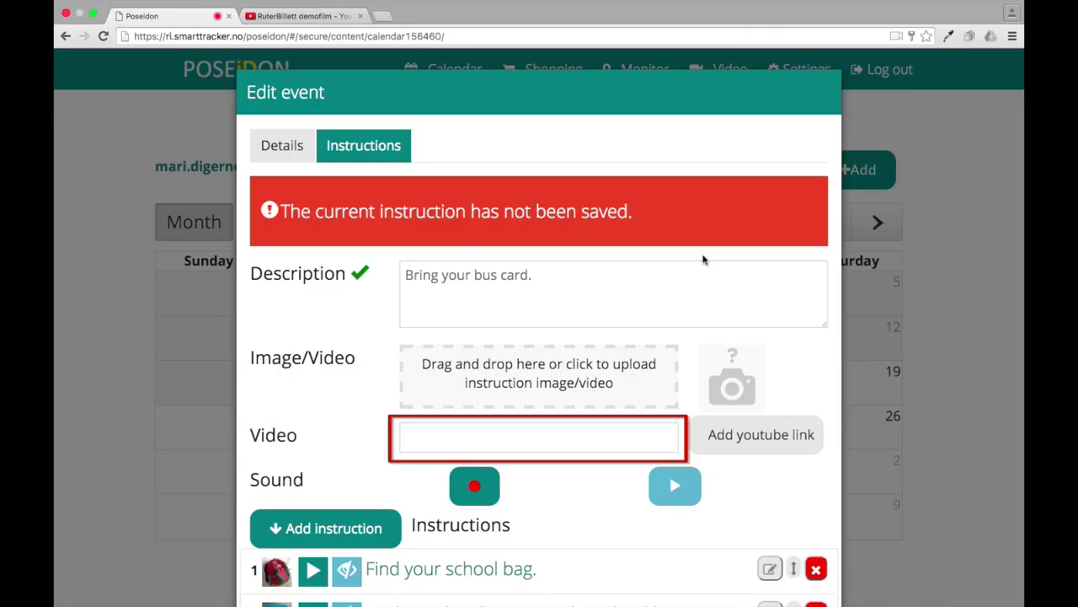
pyautogui.click(439, 430)
pyautogui.write('https://youtu.be/_8qdNS3x3uM')
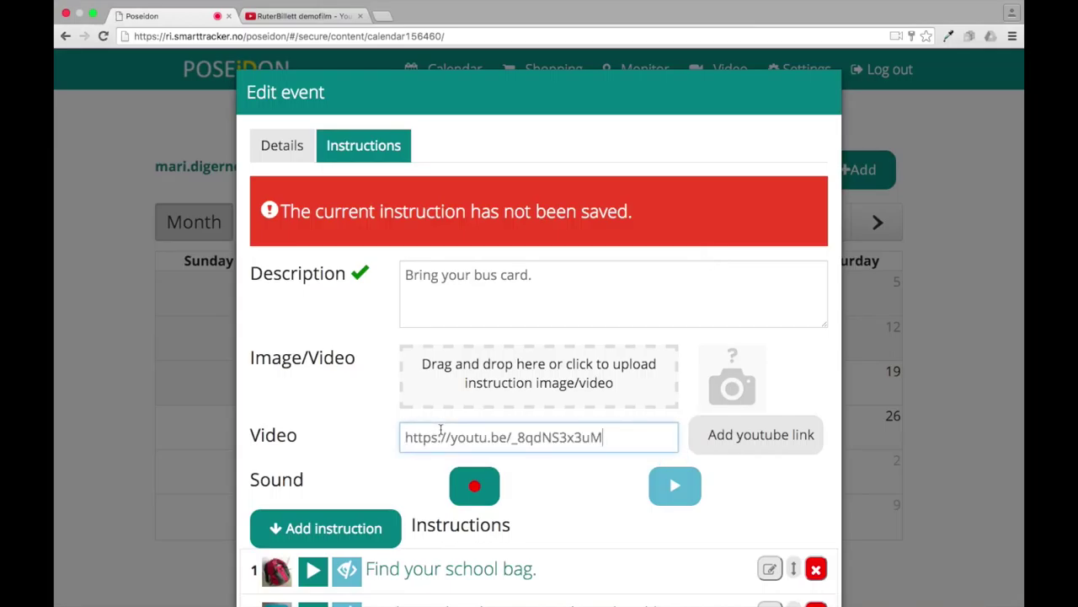
pyautogui.click(761, 437)
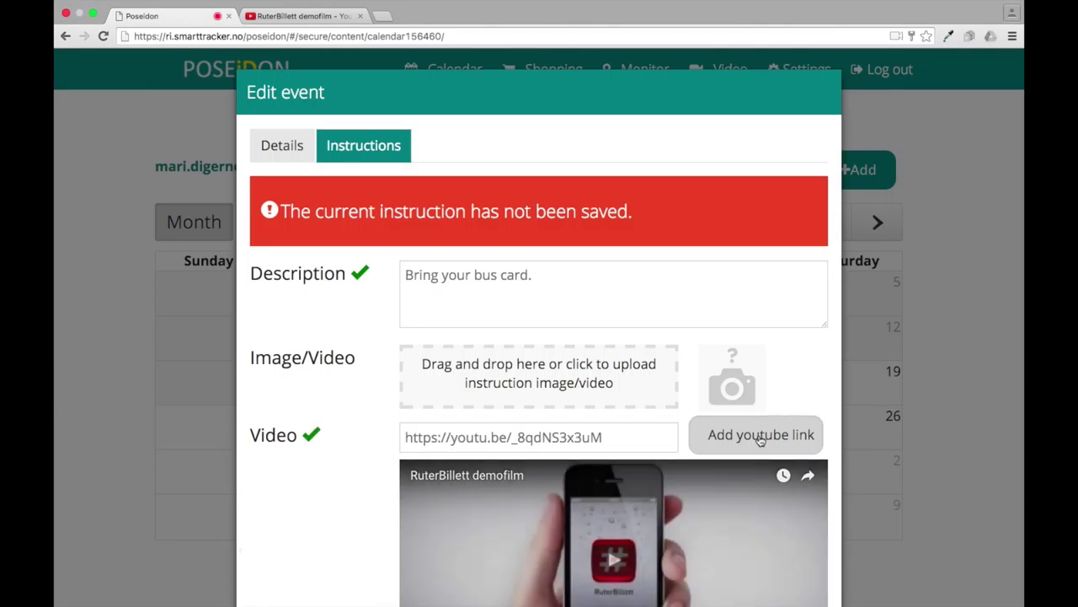
# Add the bus card instruction to the event's instruction list and save the event.
pyautogui.scroll(-2, 265, 508)
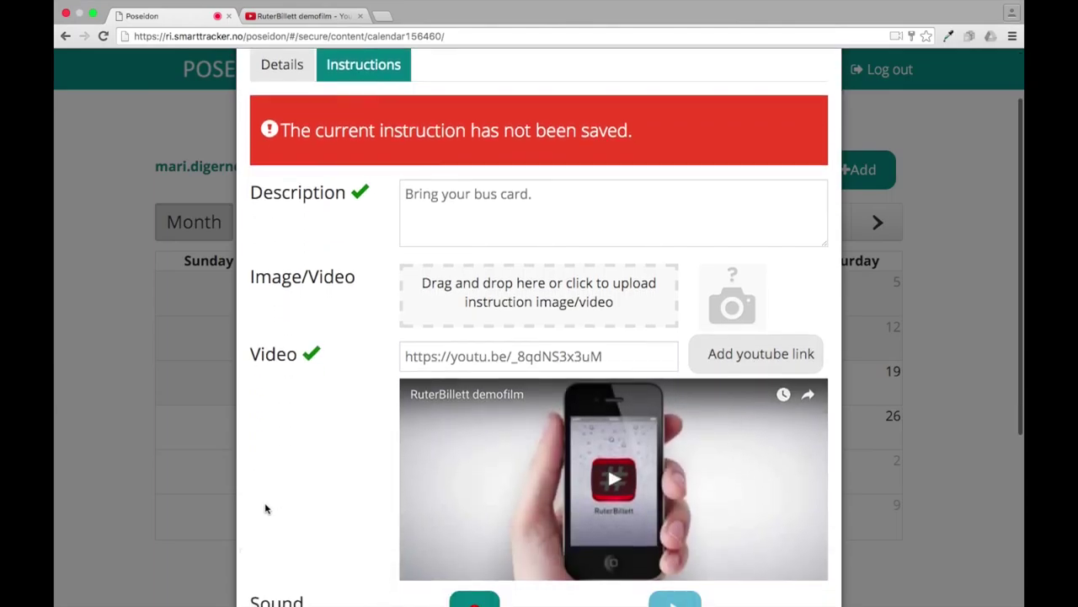
pyautogui.scroll(-2, 265, 508)
pyautogui.scroll(-2, 265, 508)
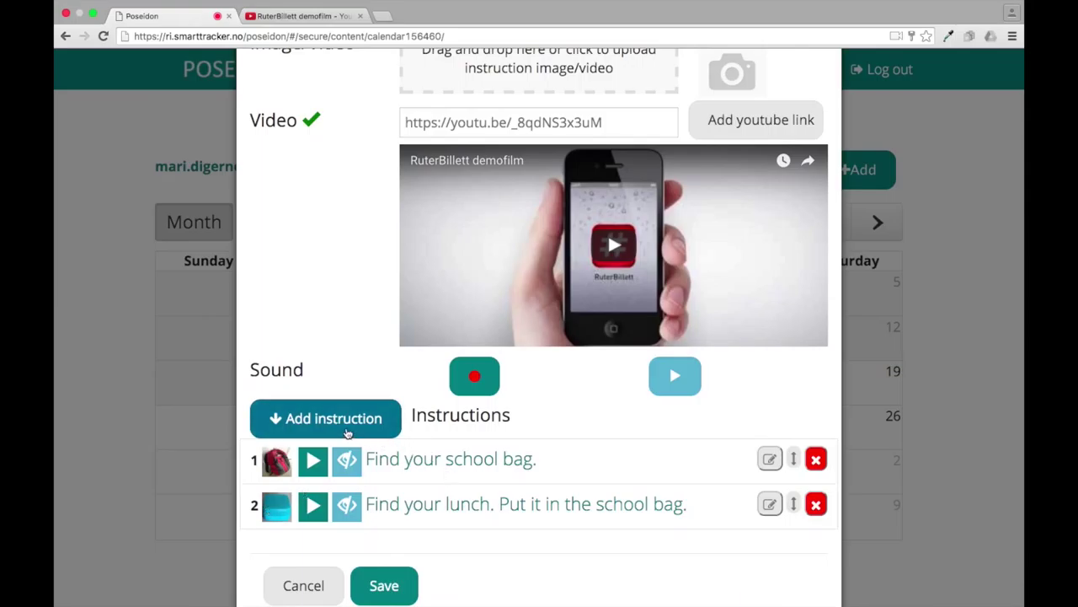
pyautogui.click(348, 433)
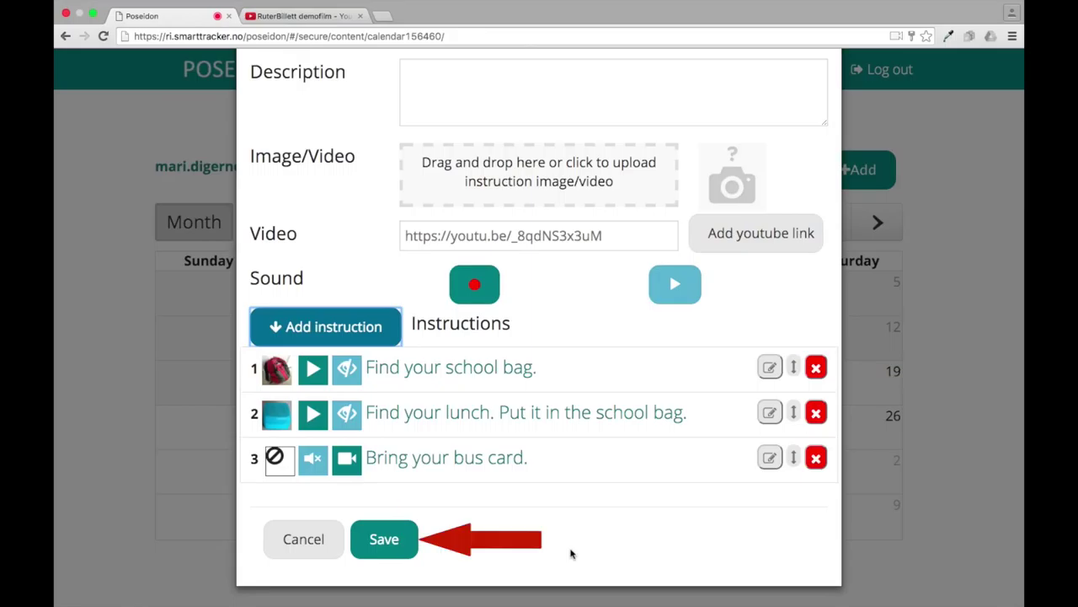
pyautogui.click(383, 540)
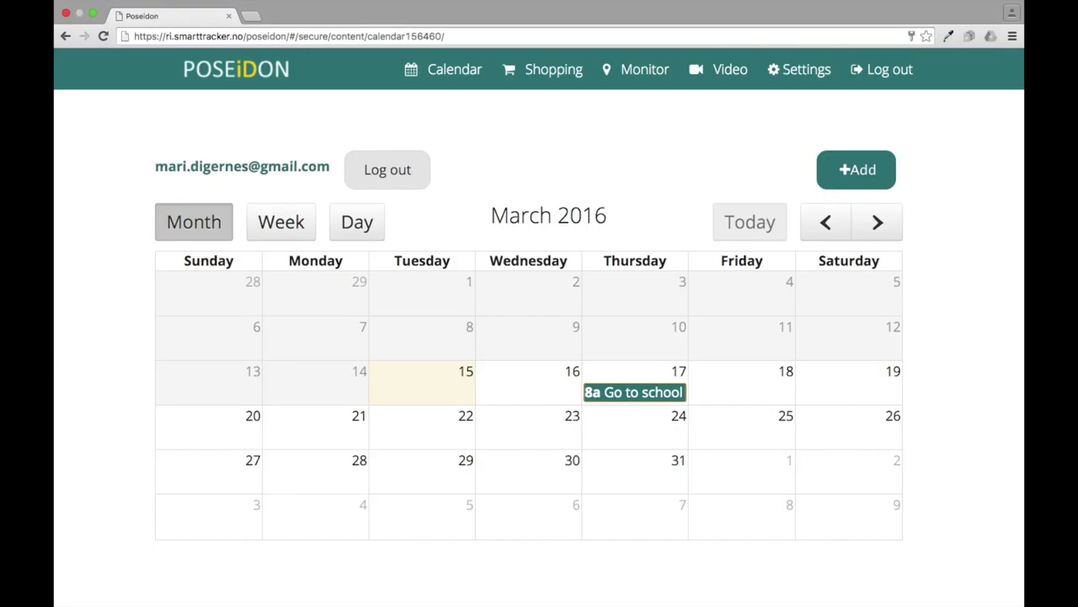